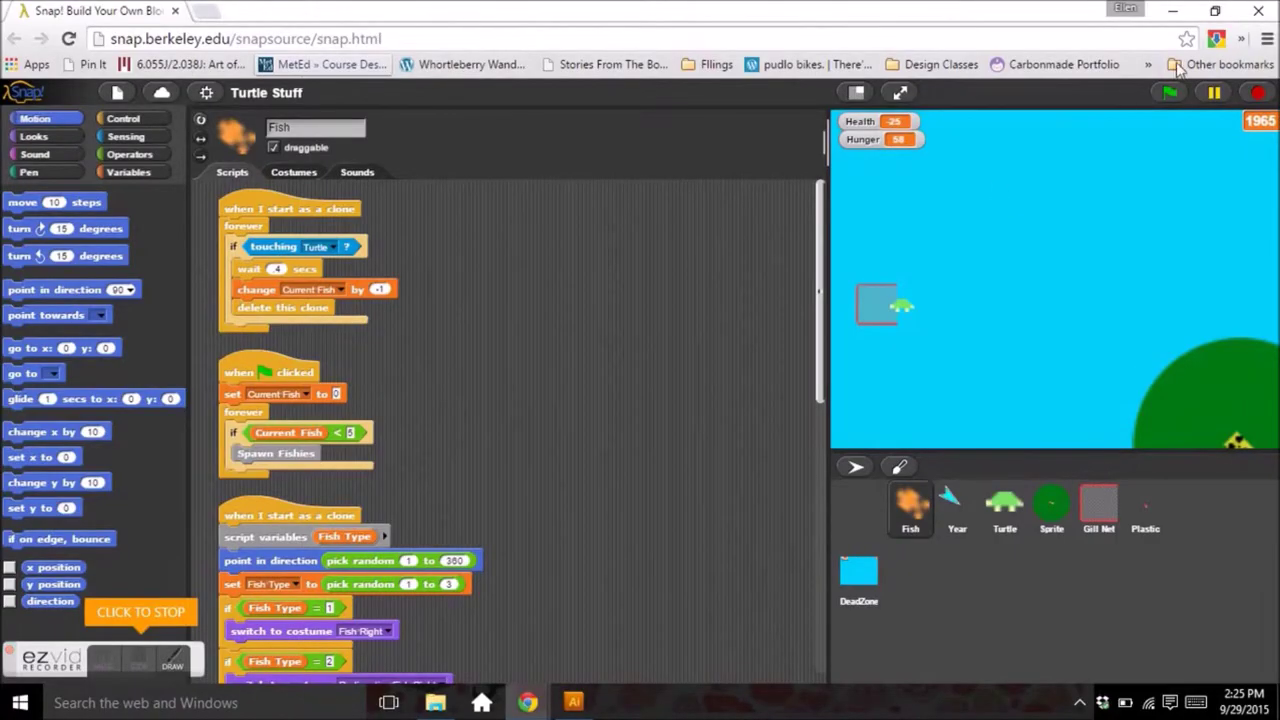
# Start the Turtle Stuff game with the green flag, resetting Health and Hunger to 100.
pyautogui.click(1172, 92)
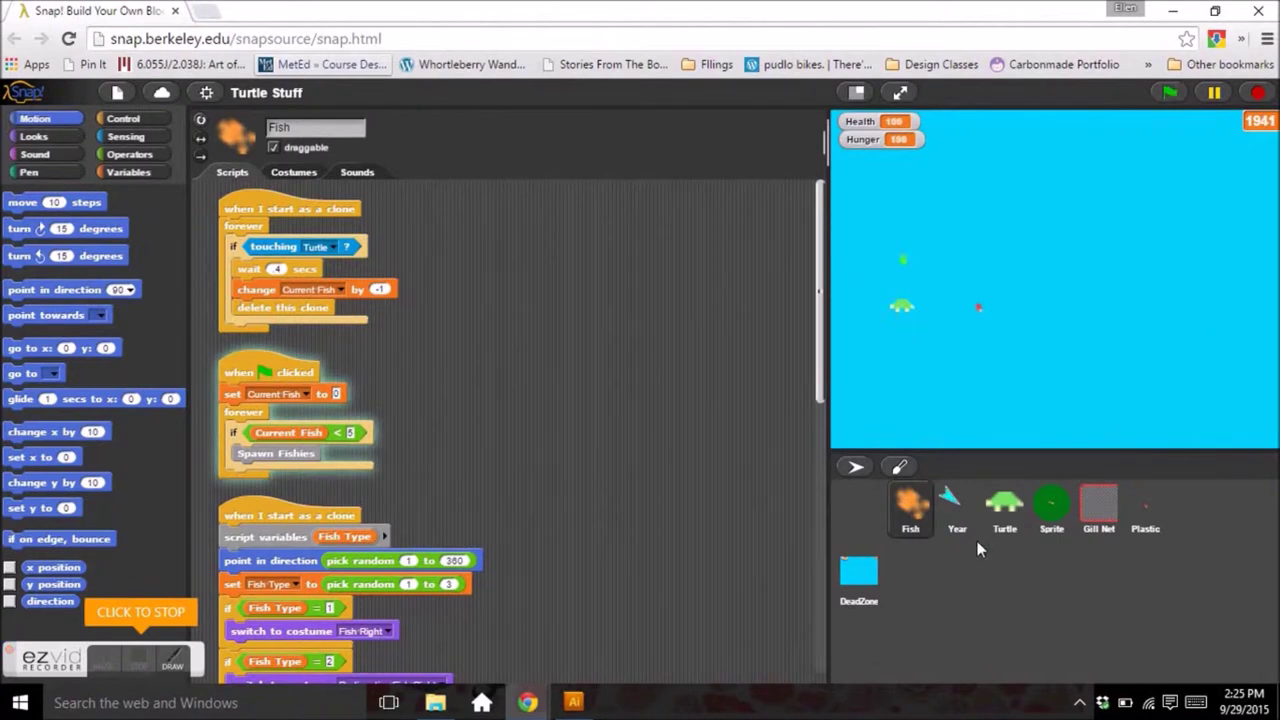